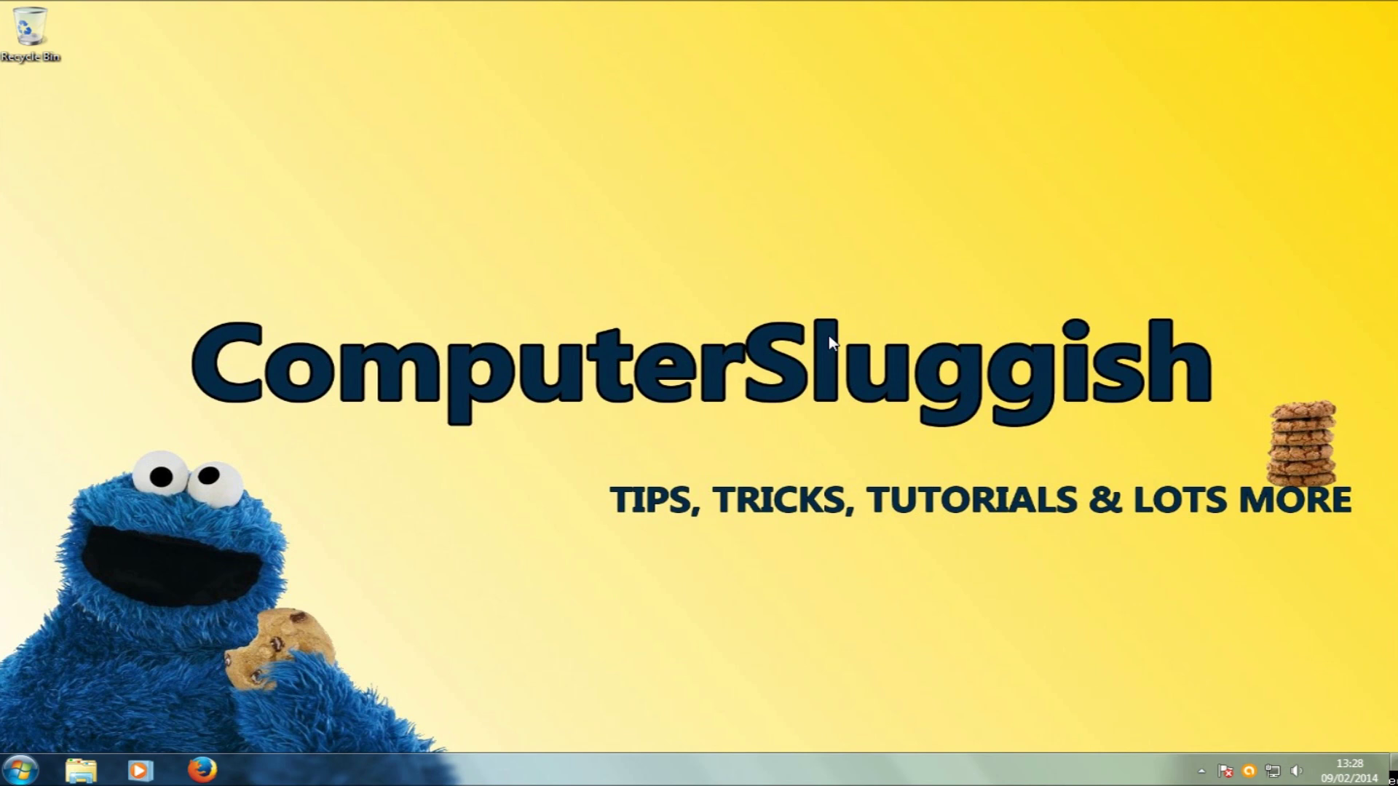
Step: Launch Firefox from the taskbar
left_click(202, 773)
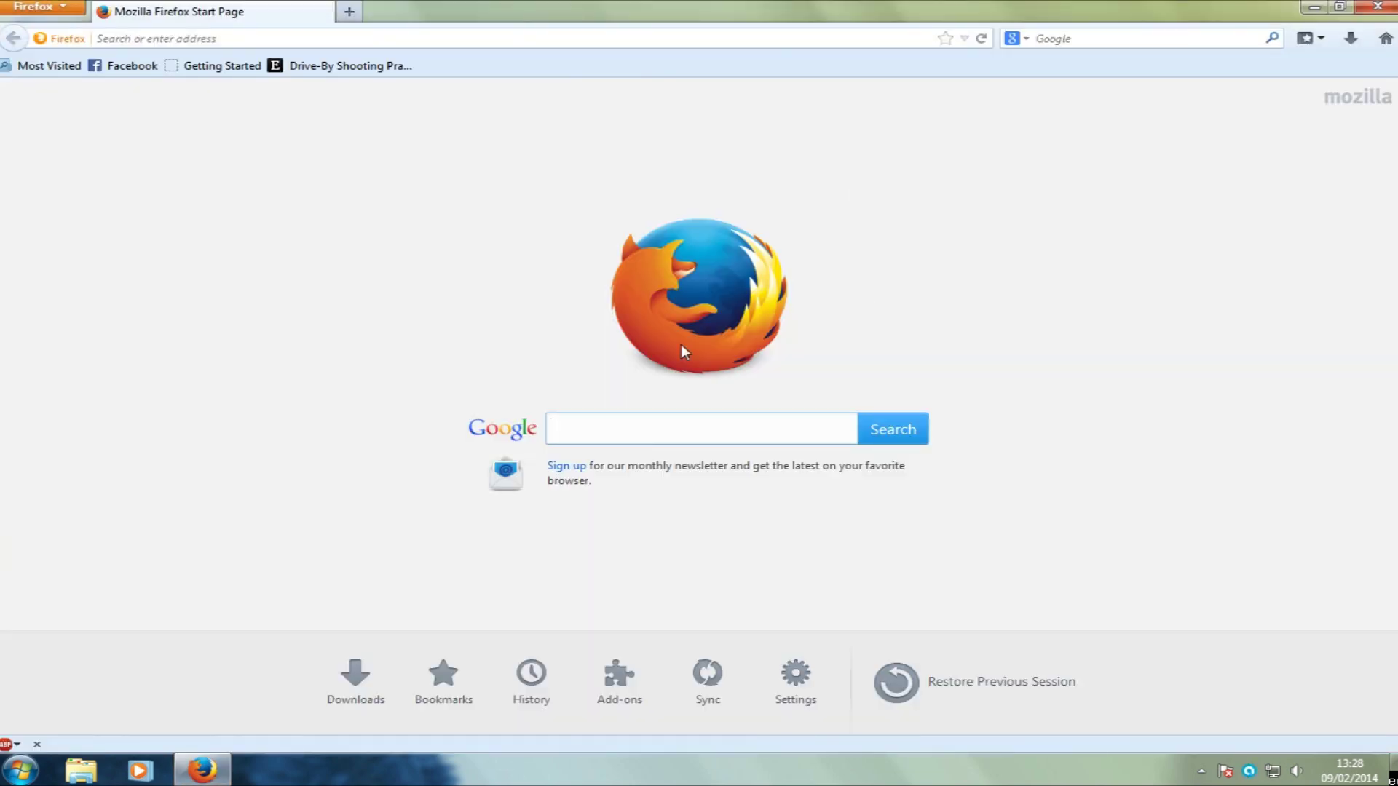
Step: Run a Google search for 'paint.net' from the Firefox start page
left_click(604, 425)
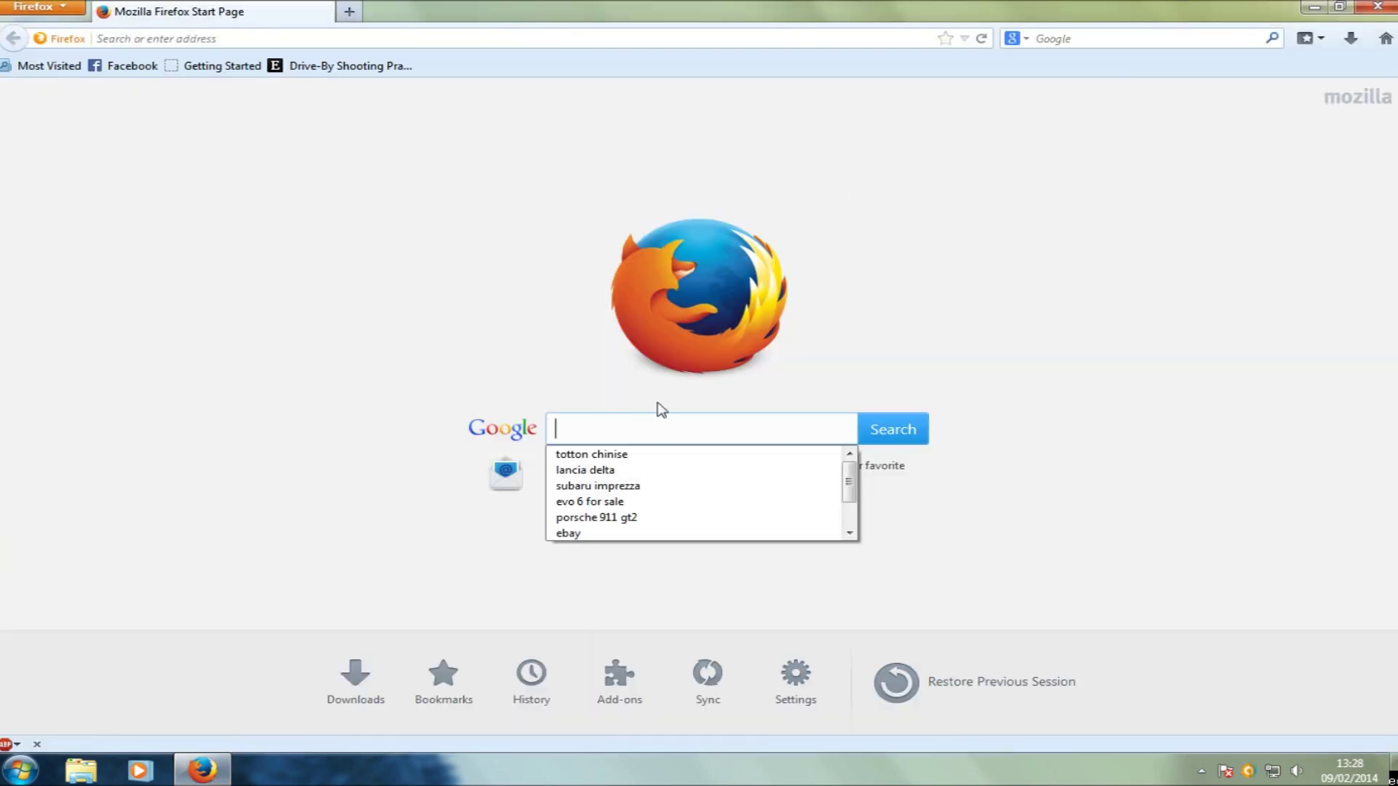
type("paint")
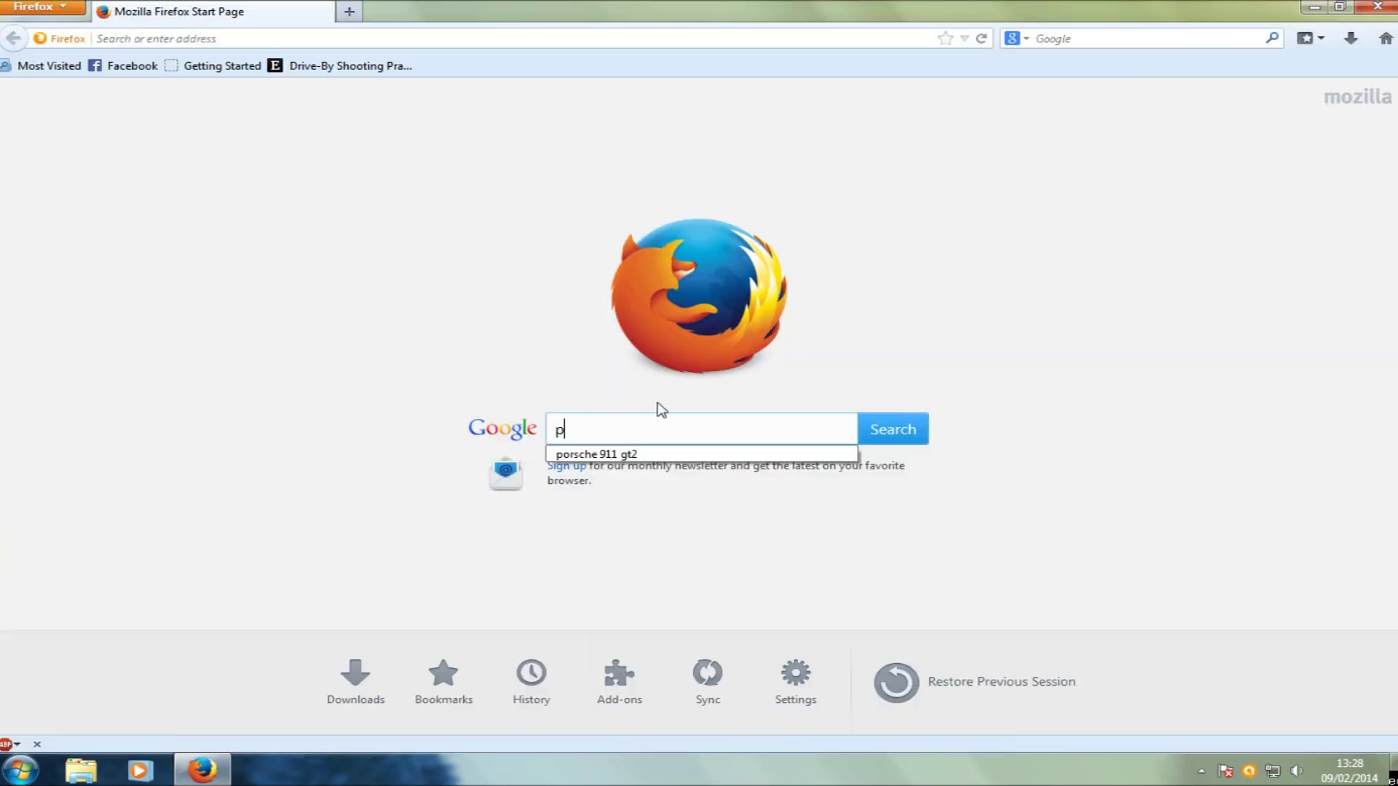
type(".net")
key("Return")
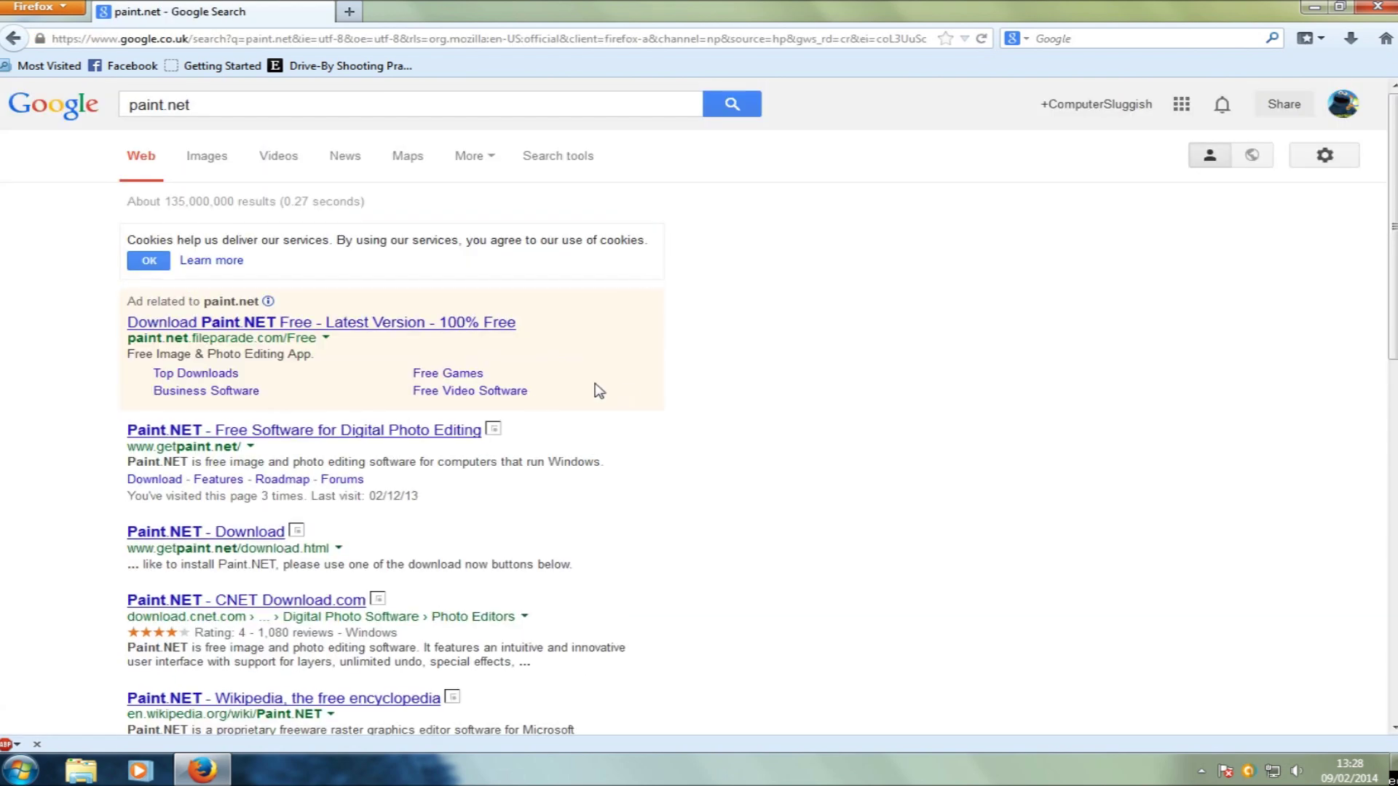
Step: Go to getpaint.net and follow the paint.net 4.0 beta link to the Download page
left_click(356, 437)
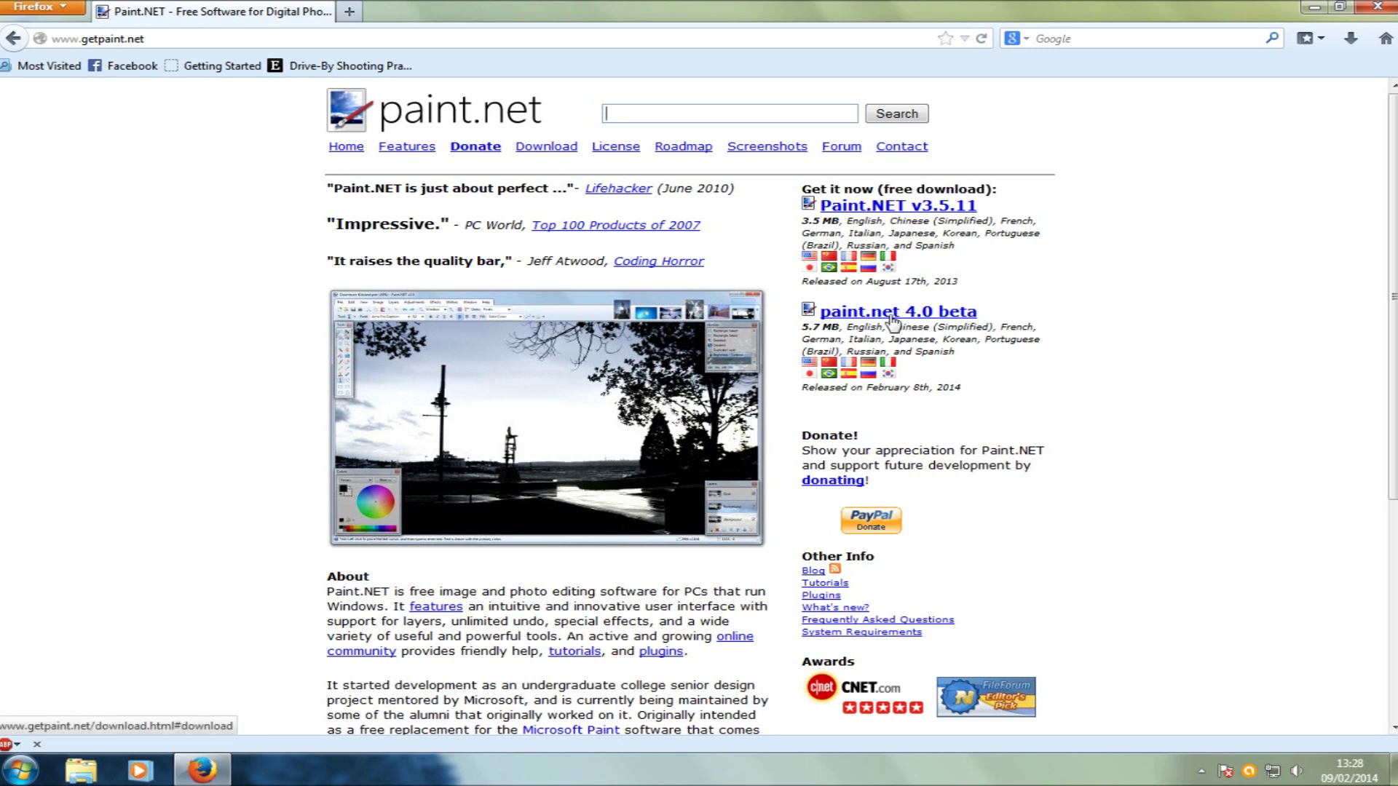
left_click(948, 318)
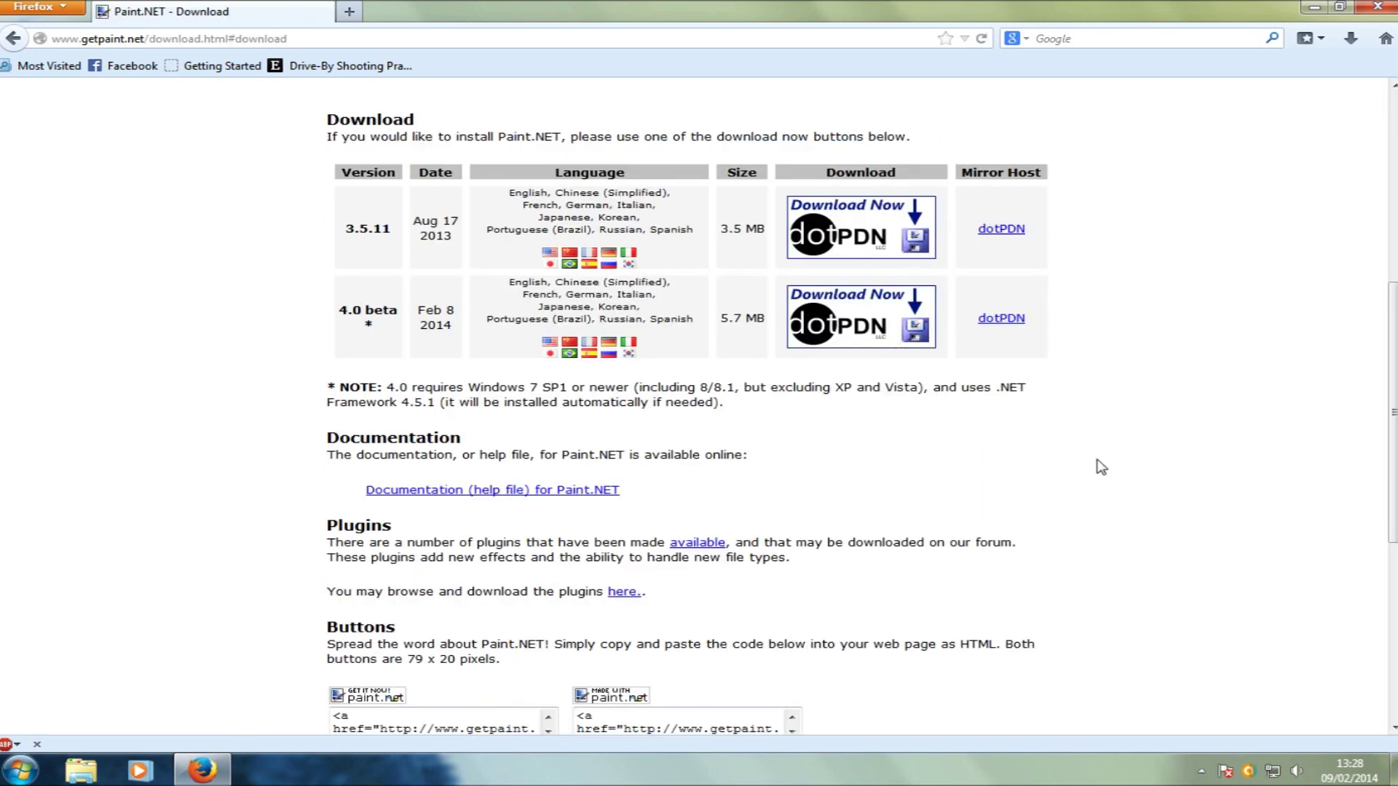
Step: Save the paint.net 4.0 BETA zip, then bring up its entry's options in the downloads list
left_click(895, 227)
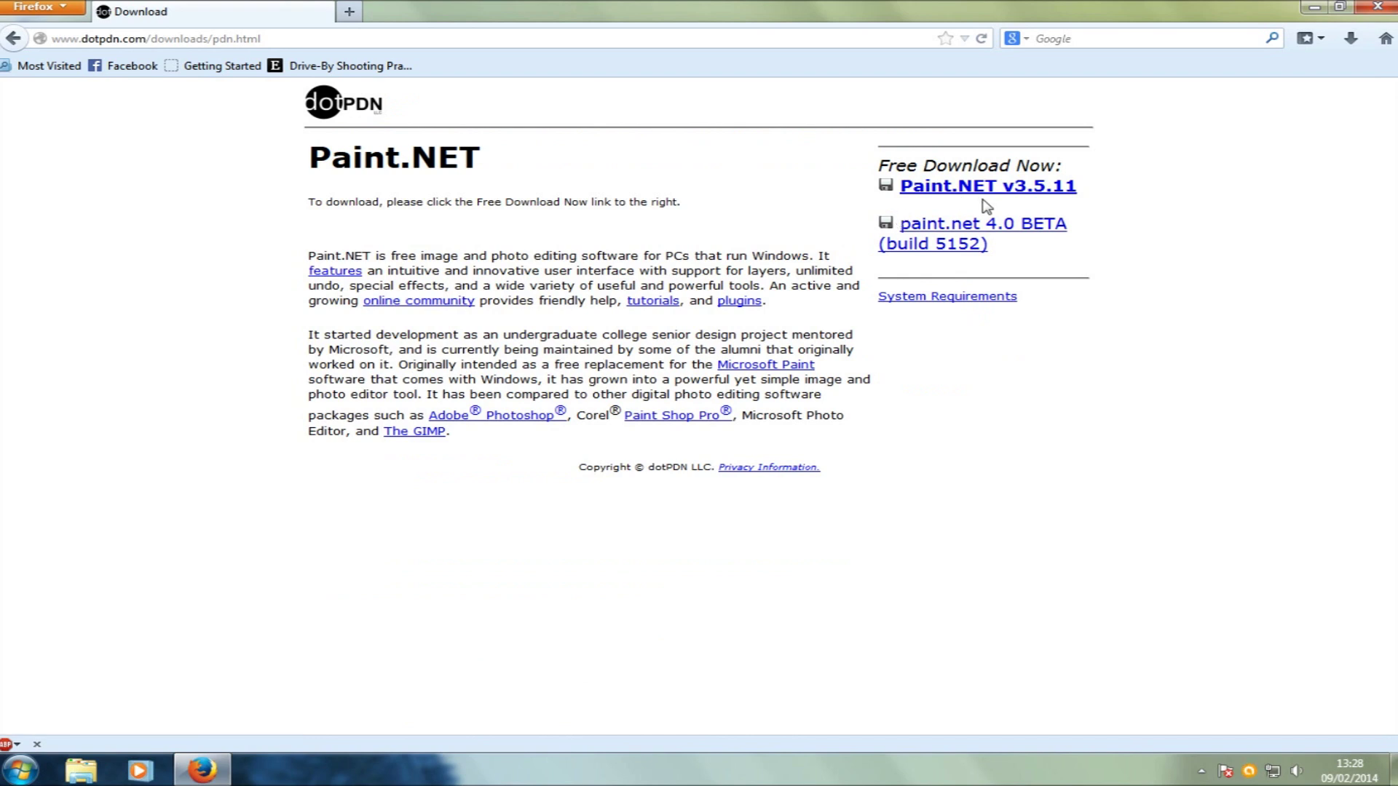
left_click(972, 240)
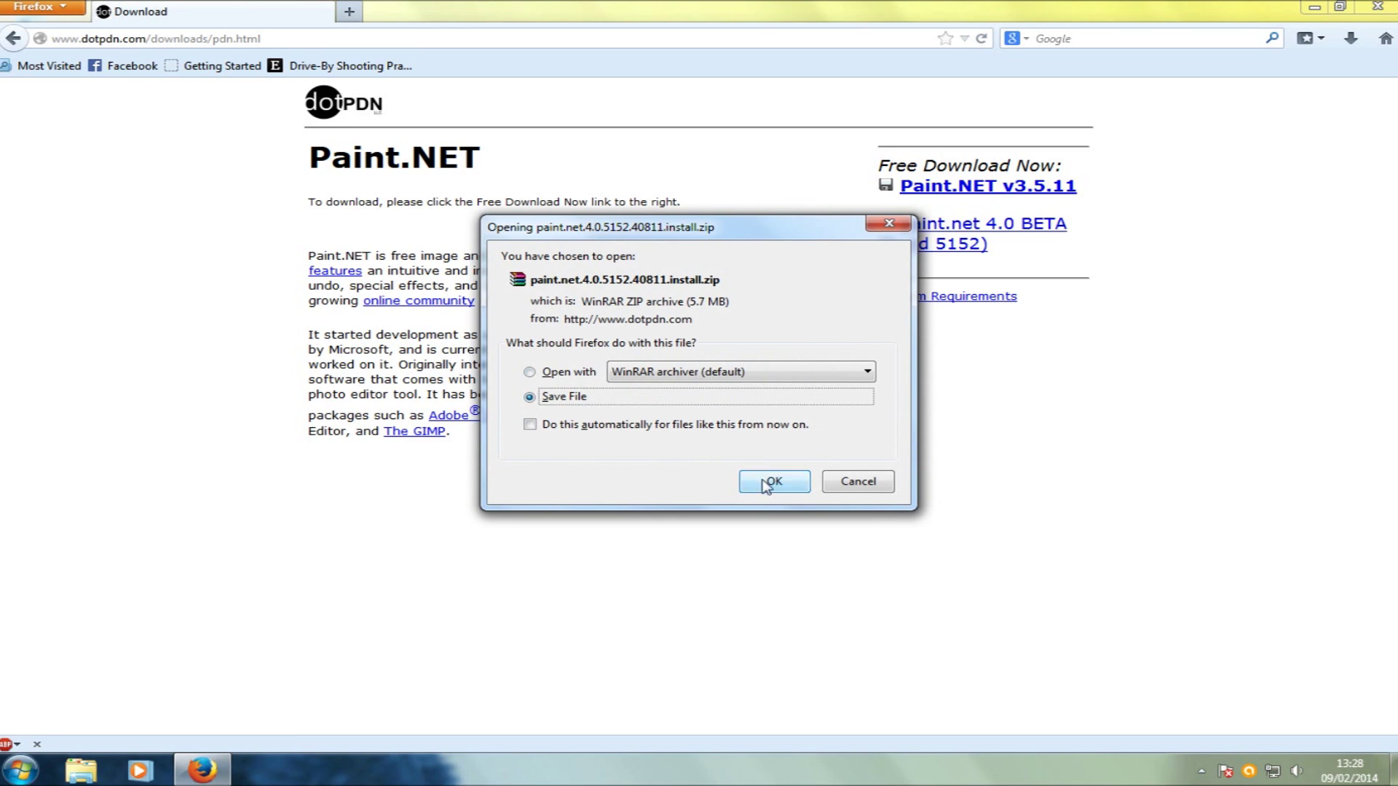
left_click(767, 483)
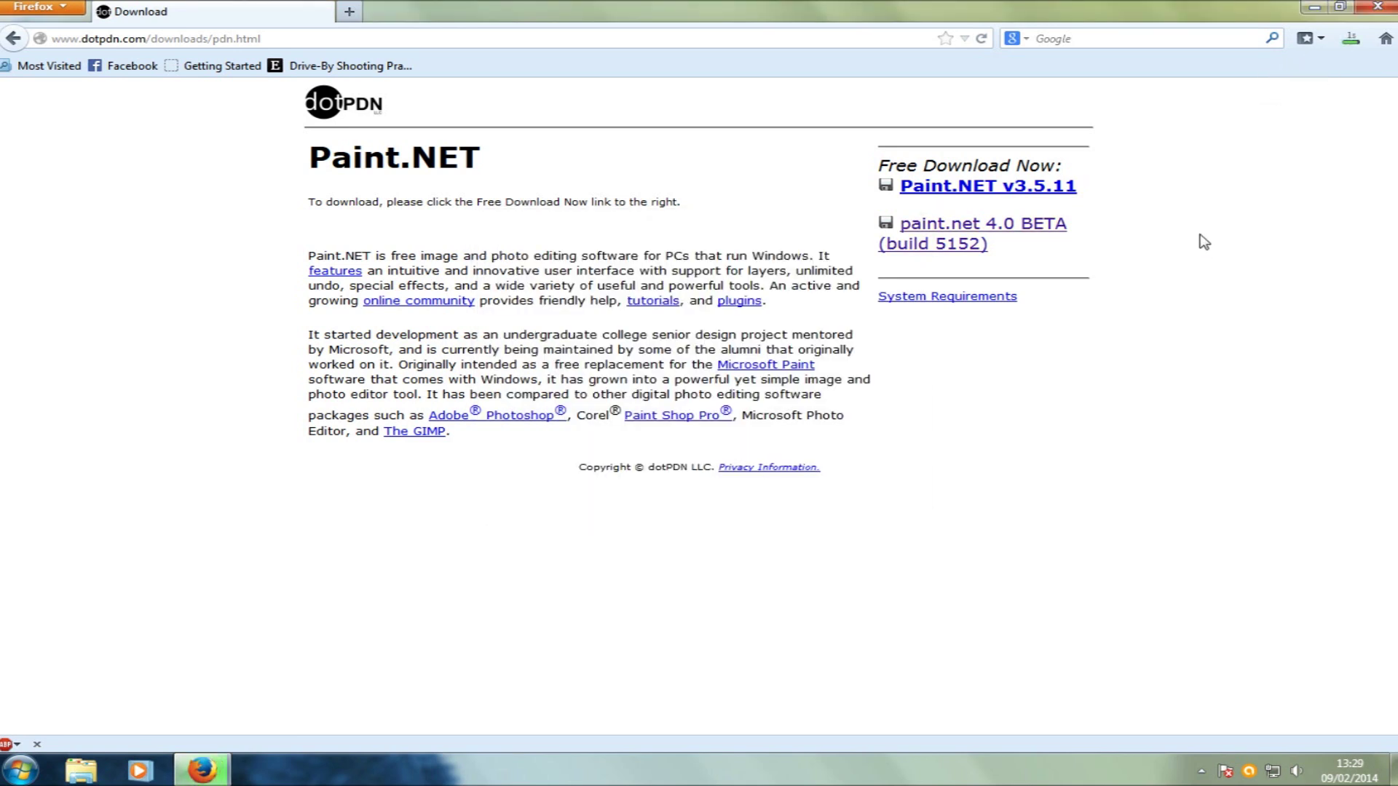
left_click(1351, 41)
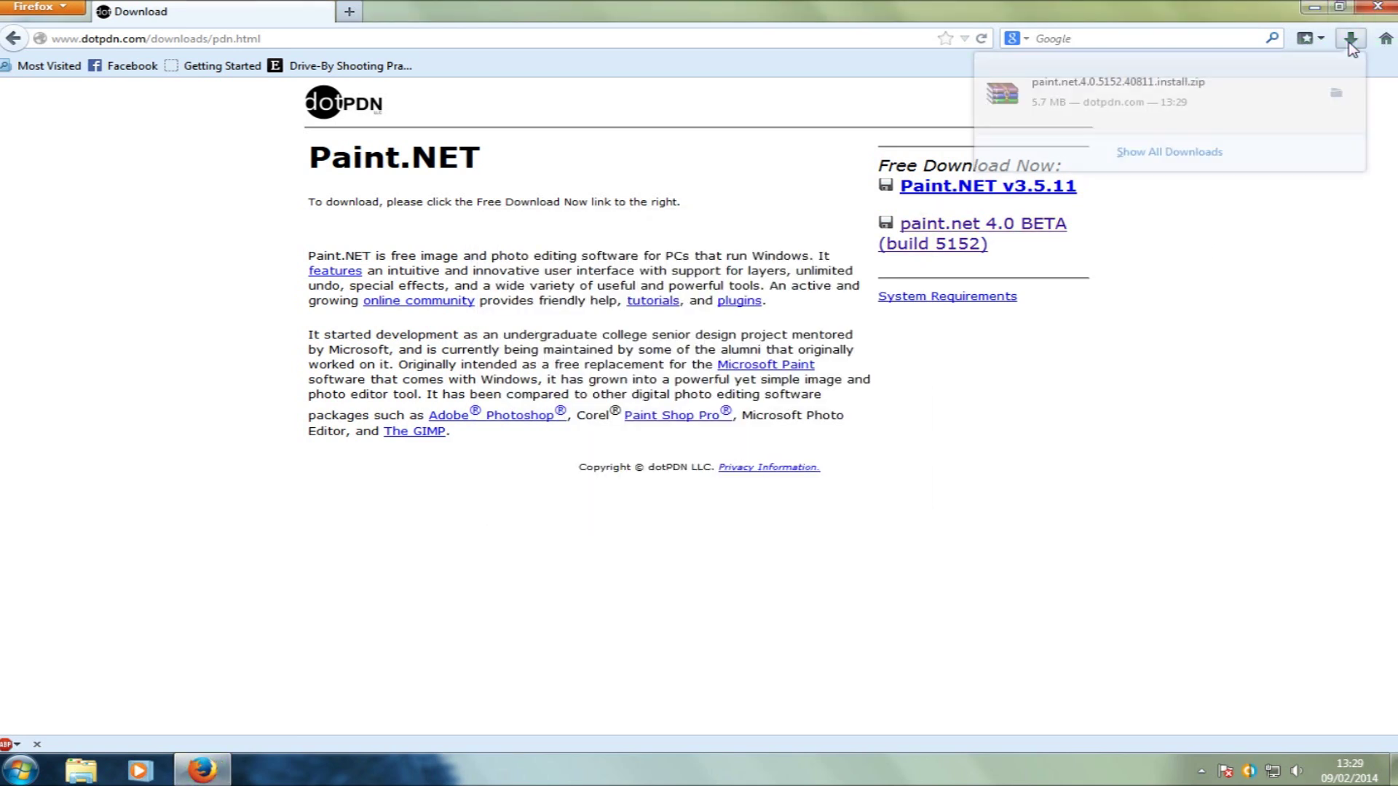
right_click(1212, 108)
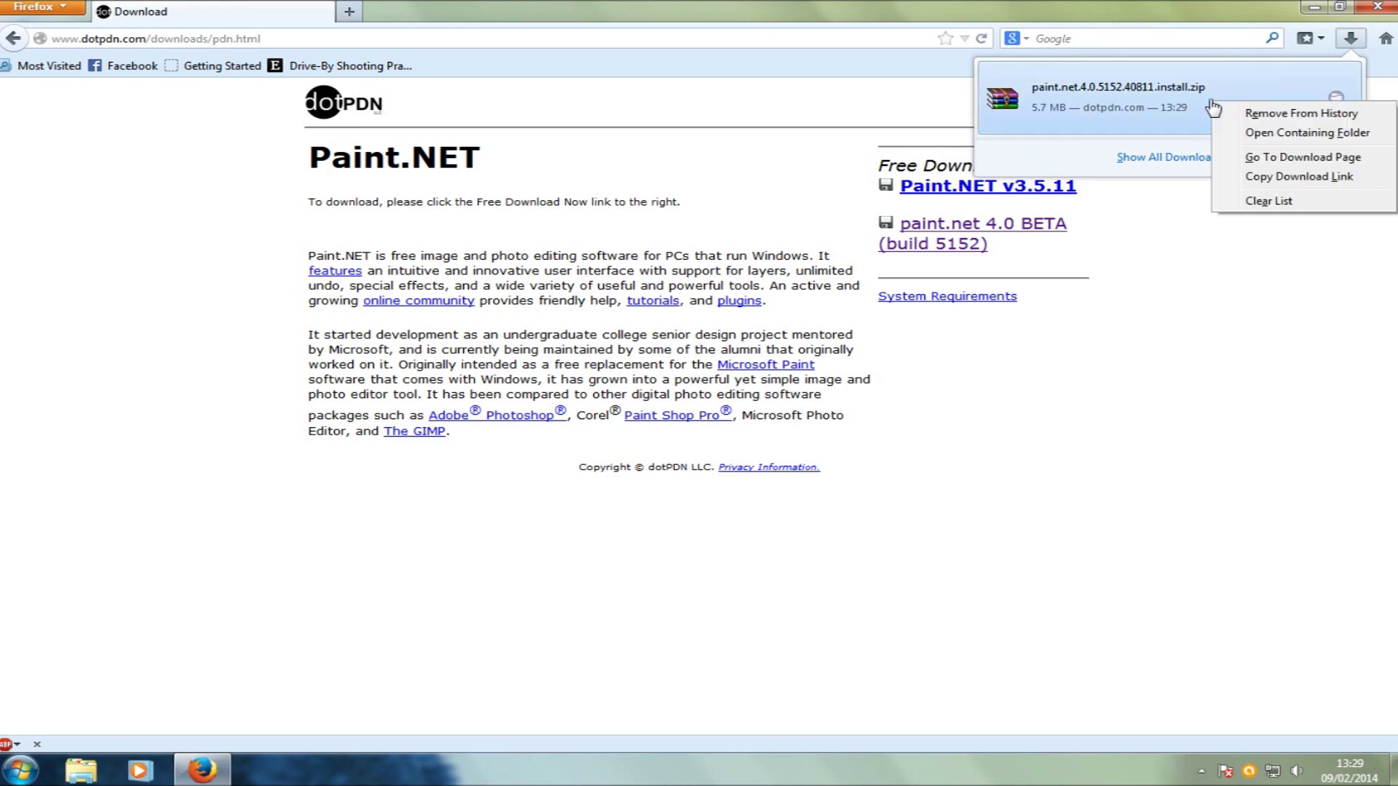
Step: From the containing folder, extract the zip to paint.net.4.0.5152.40811.install\
left_click(1269, 137)
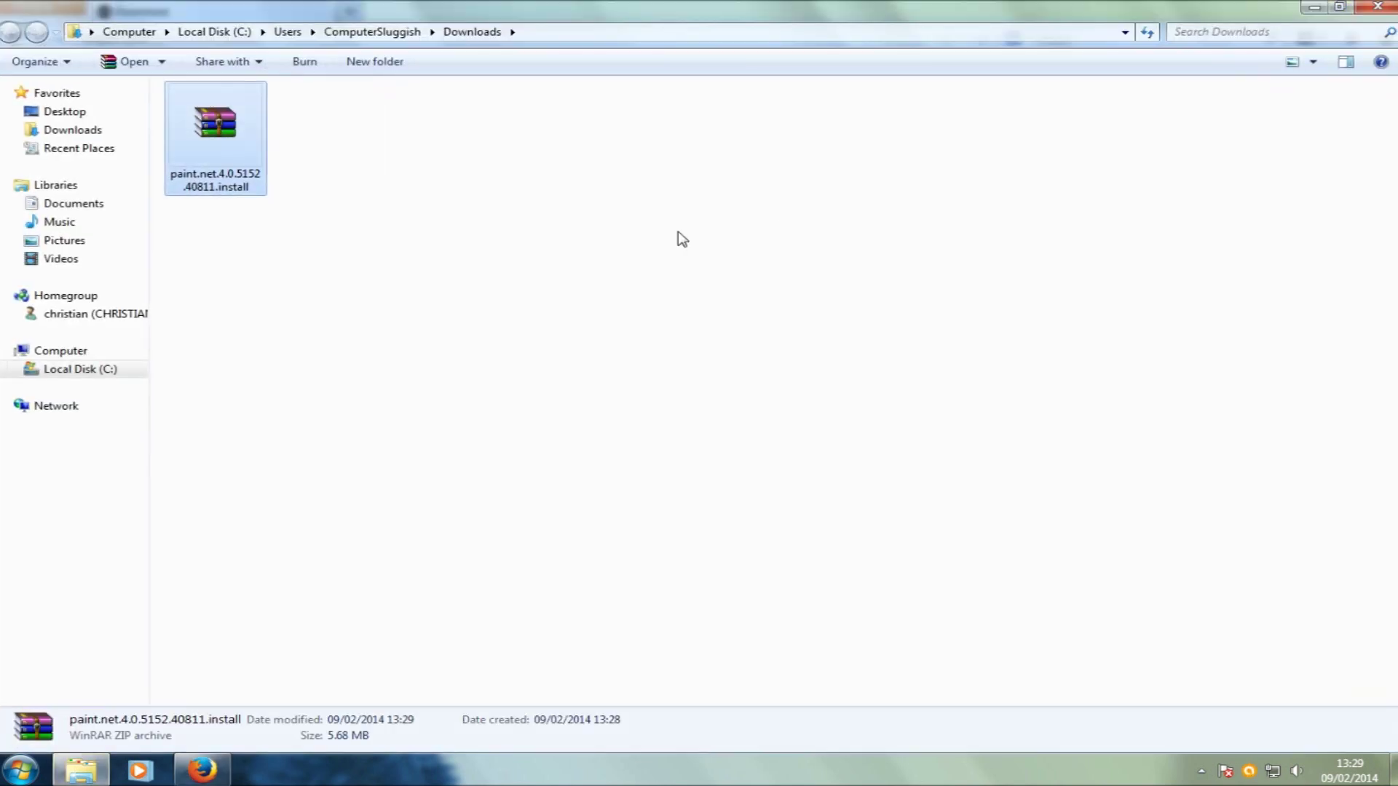
left_click(216, 124)
left_click_drag(296, 358, 258, 321)
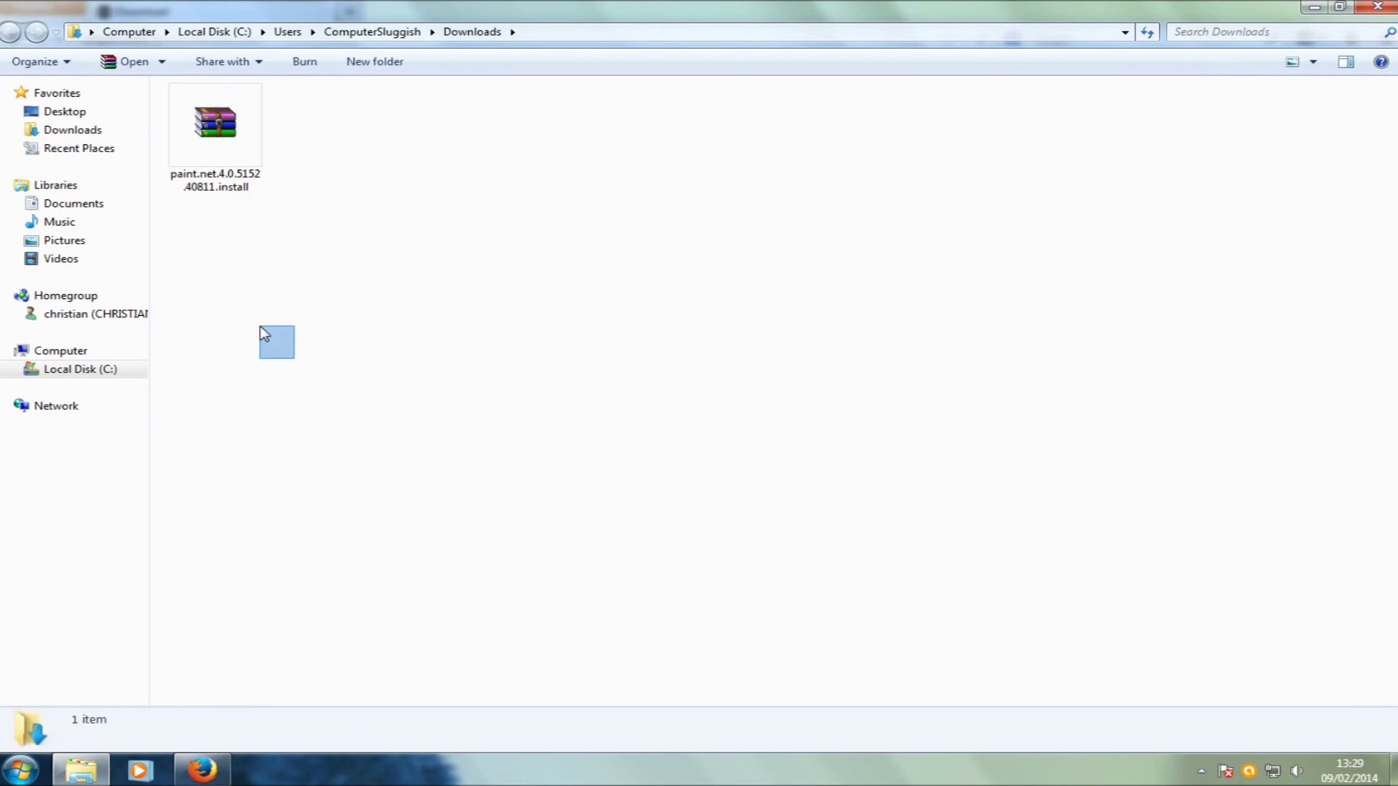
right_click(249, 150)
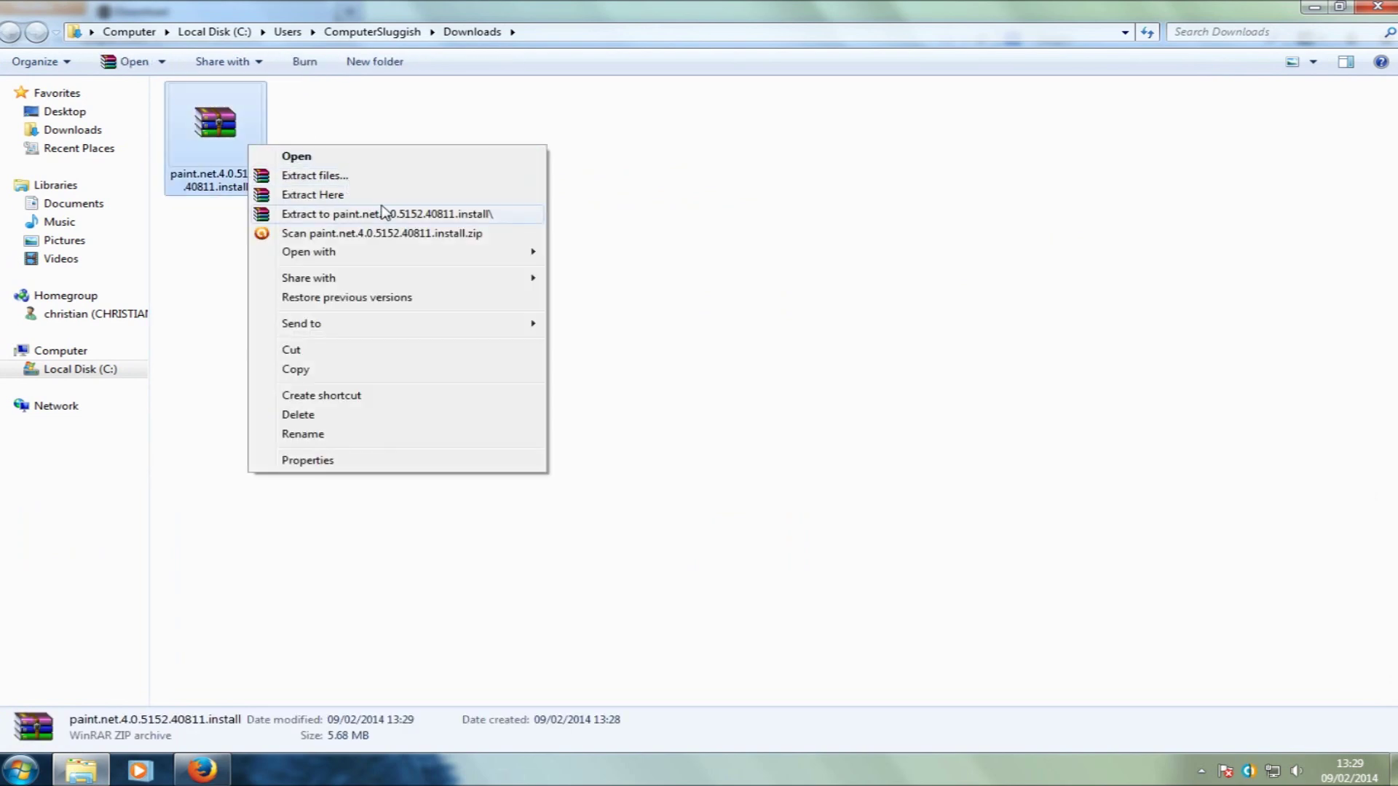
left_click(599, 81)
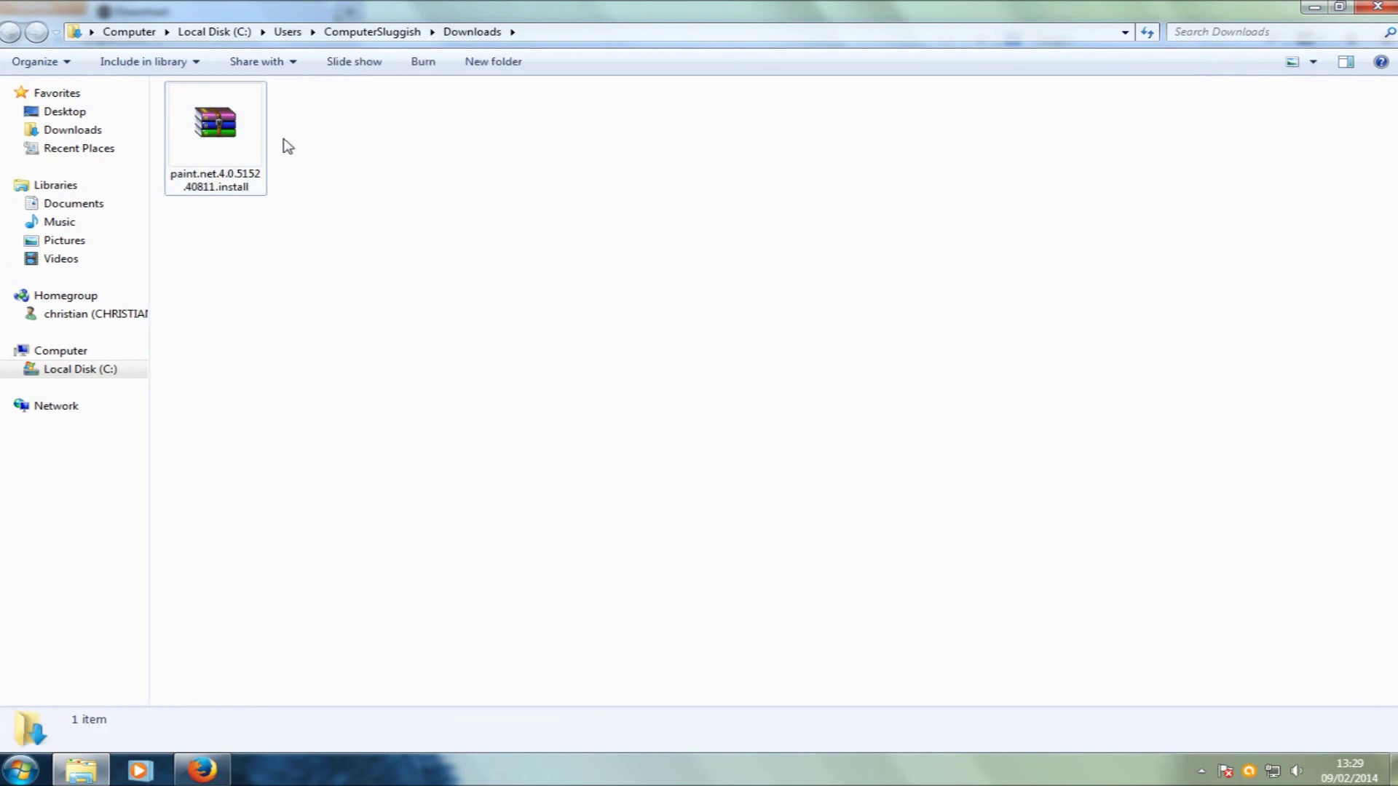
right_click(228, 144)
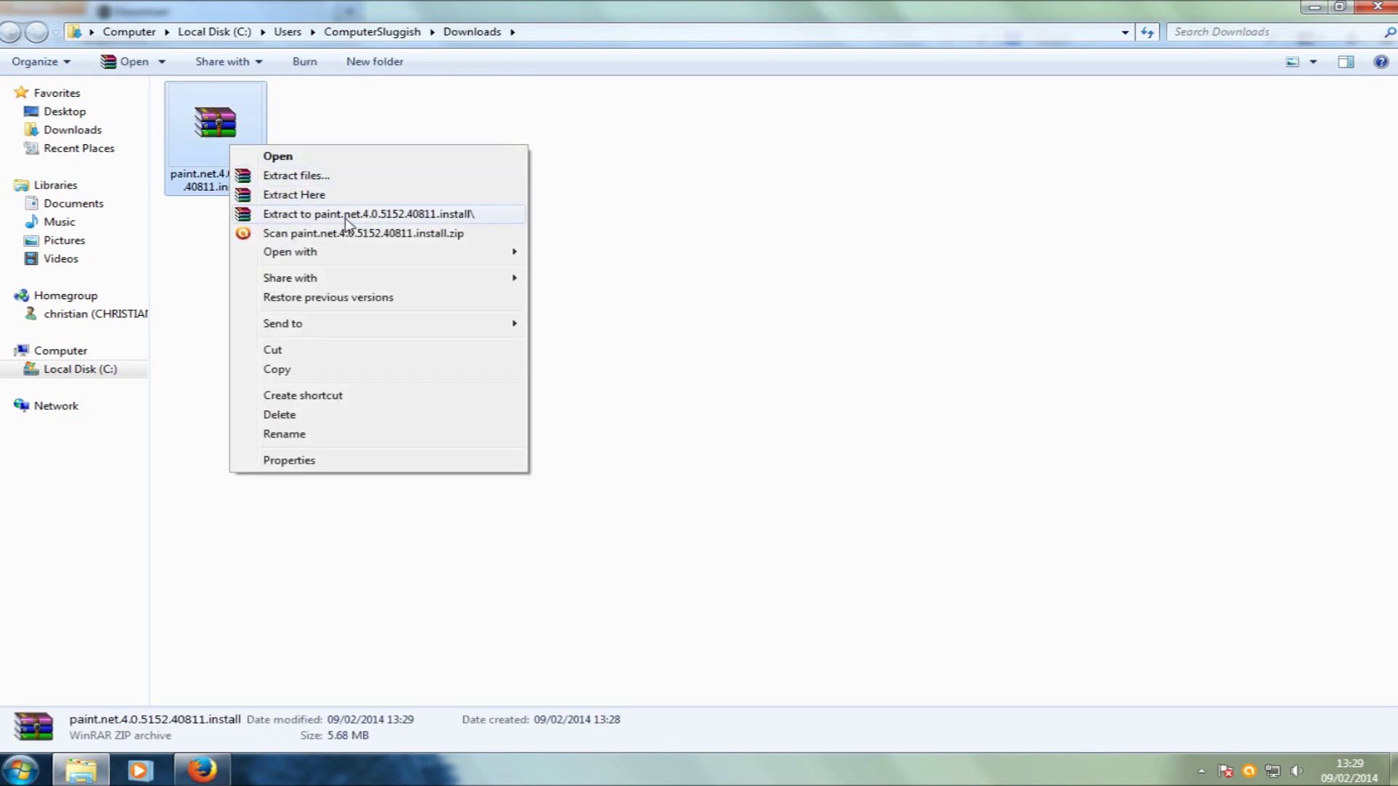
left_click(388, 221)
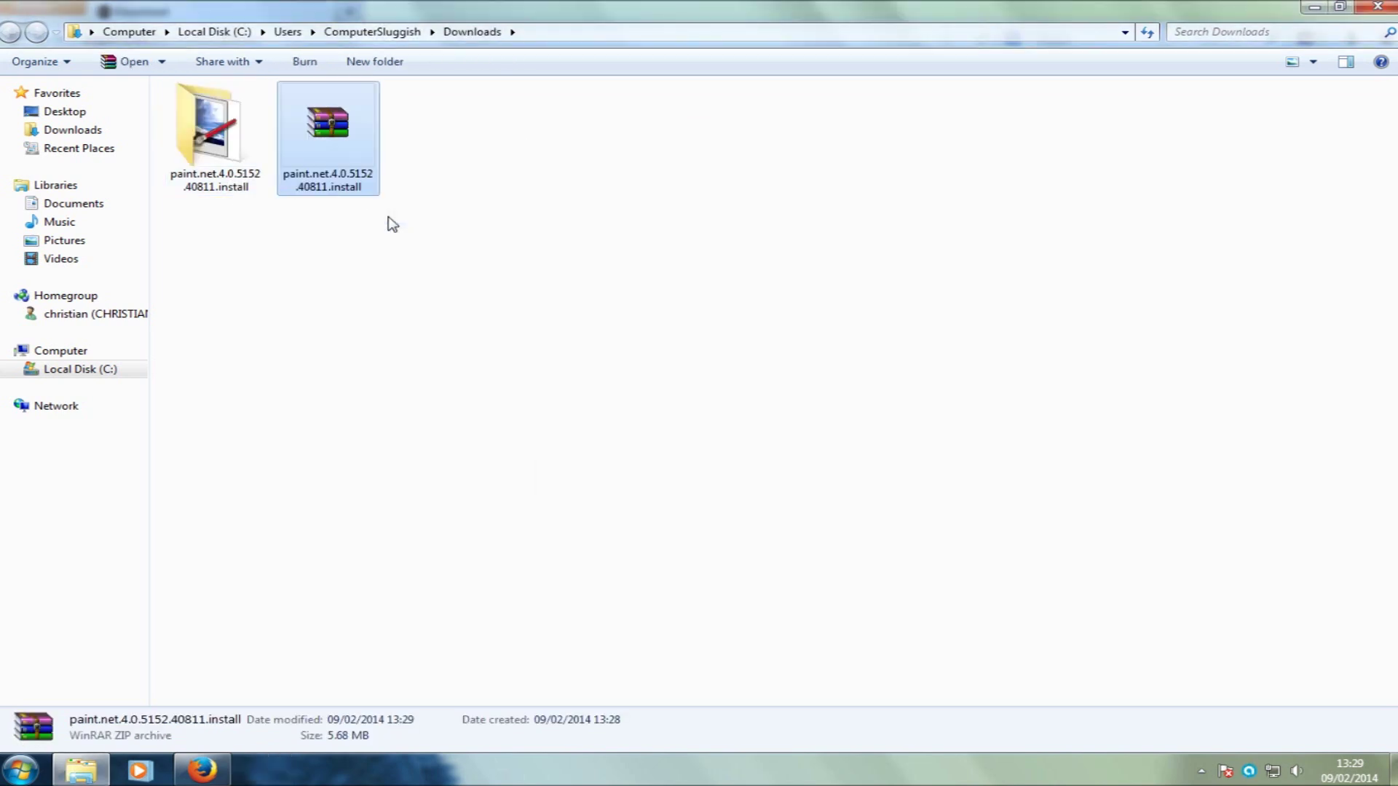
Step: Run paint.net.4.0.install from the extracted folder and close Firefox
double_click(225, 162)
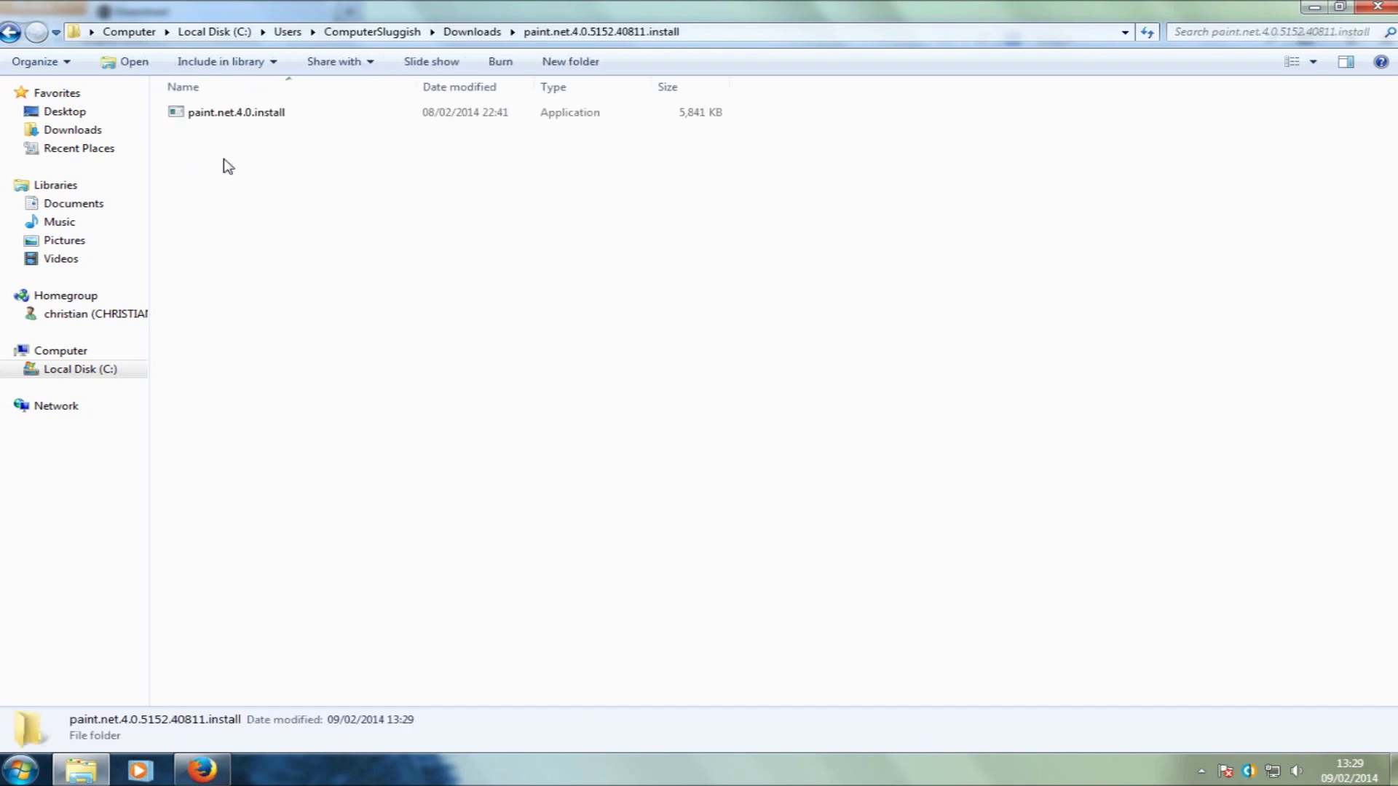
double_click(265, 118)
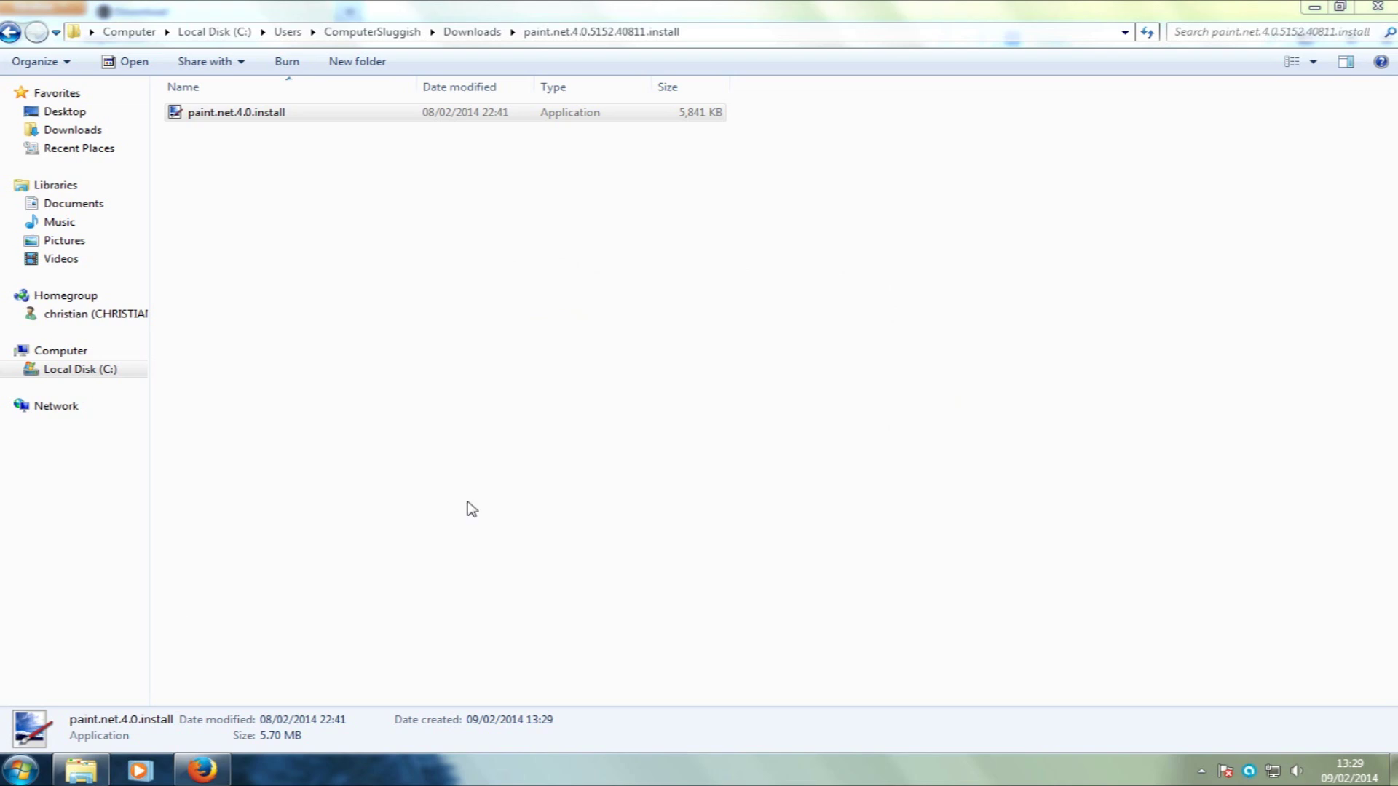
right_click(202, 769)
left_click(238, 722)
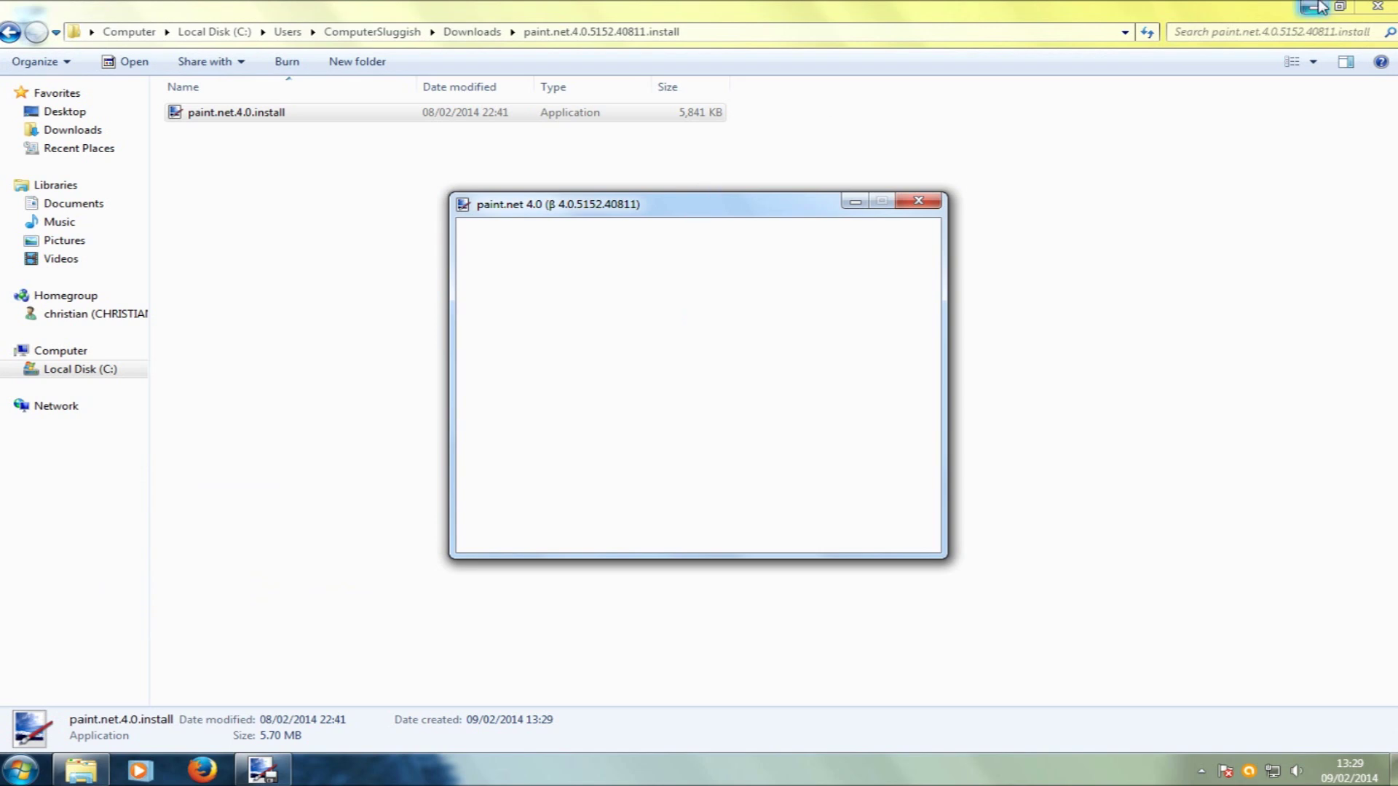
Step: Choose Express, agree to the licence, and run the paint.net 4.0 beta installation
left_click_drag(695, 207, 645, 194)
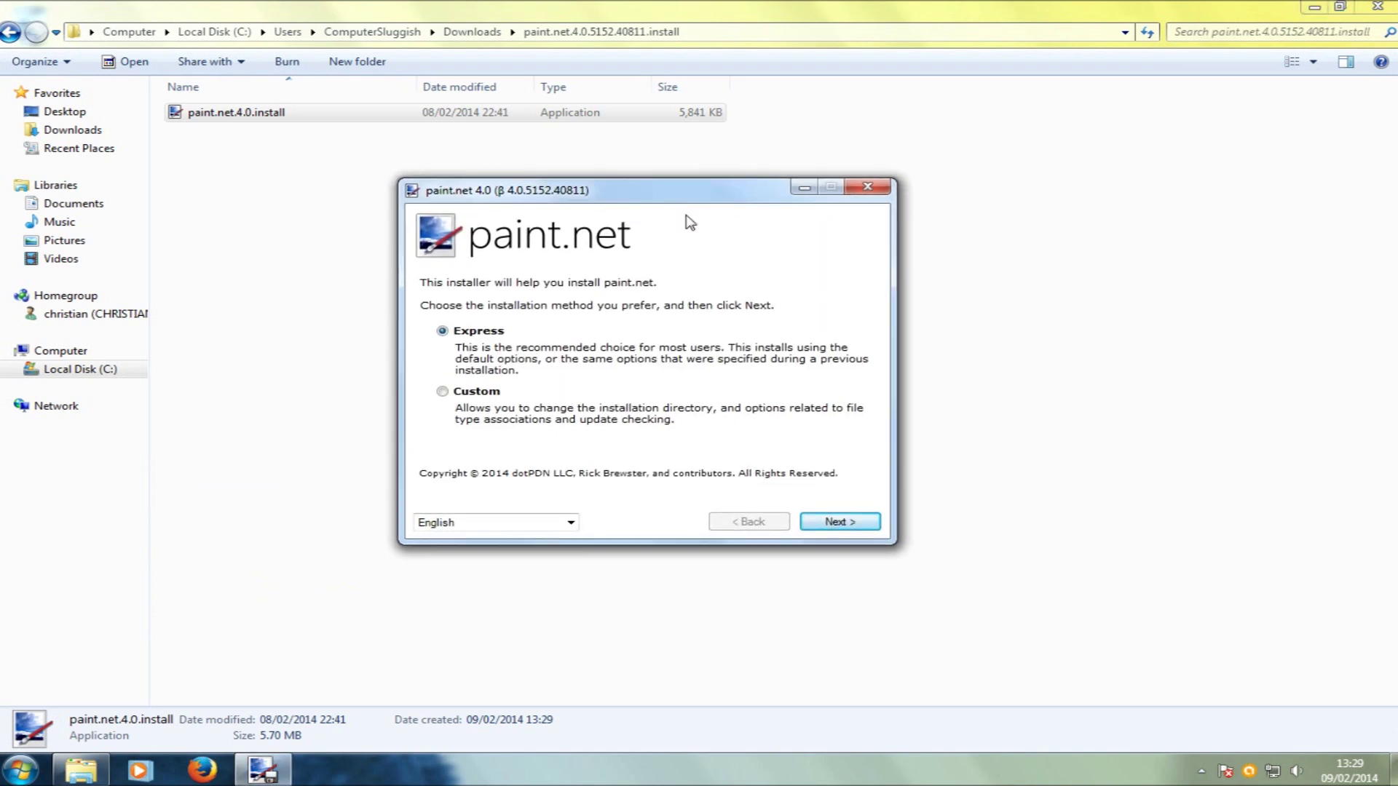
left_click(839, 522)
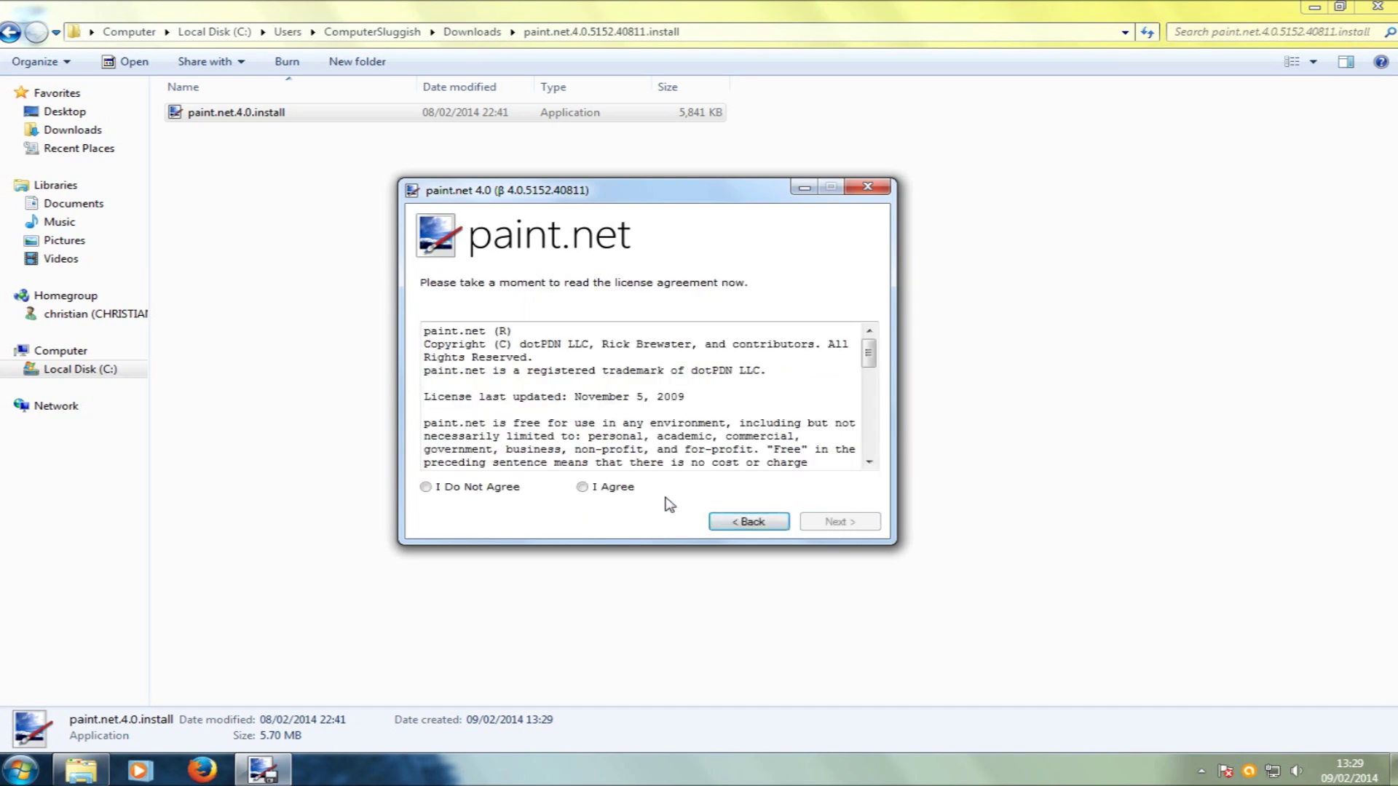
left_click(593, 488)
left_click(844, 523)
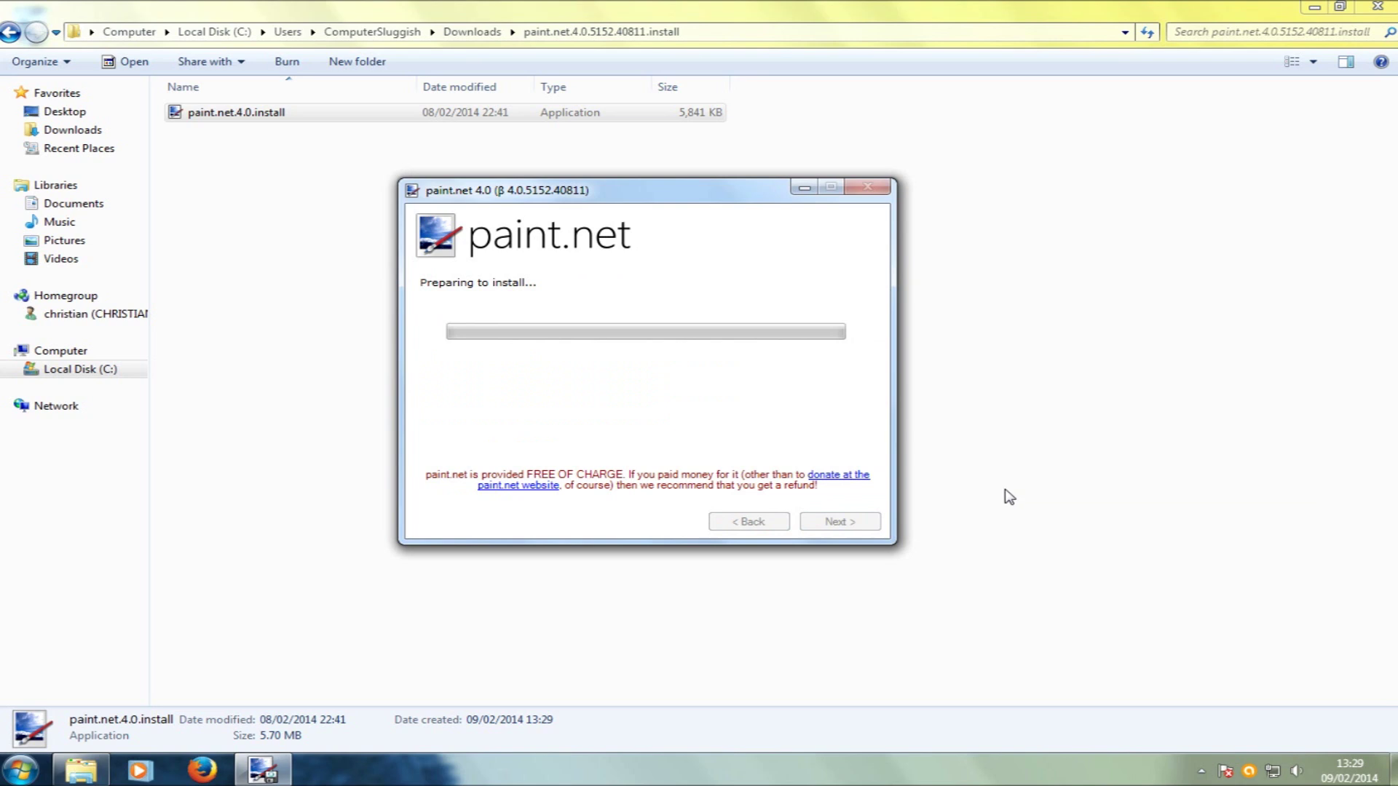
left_click(1314, 8)
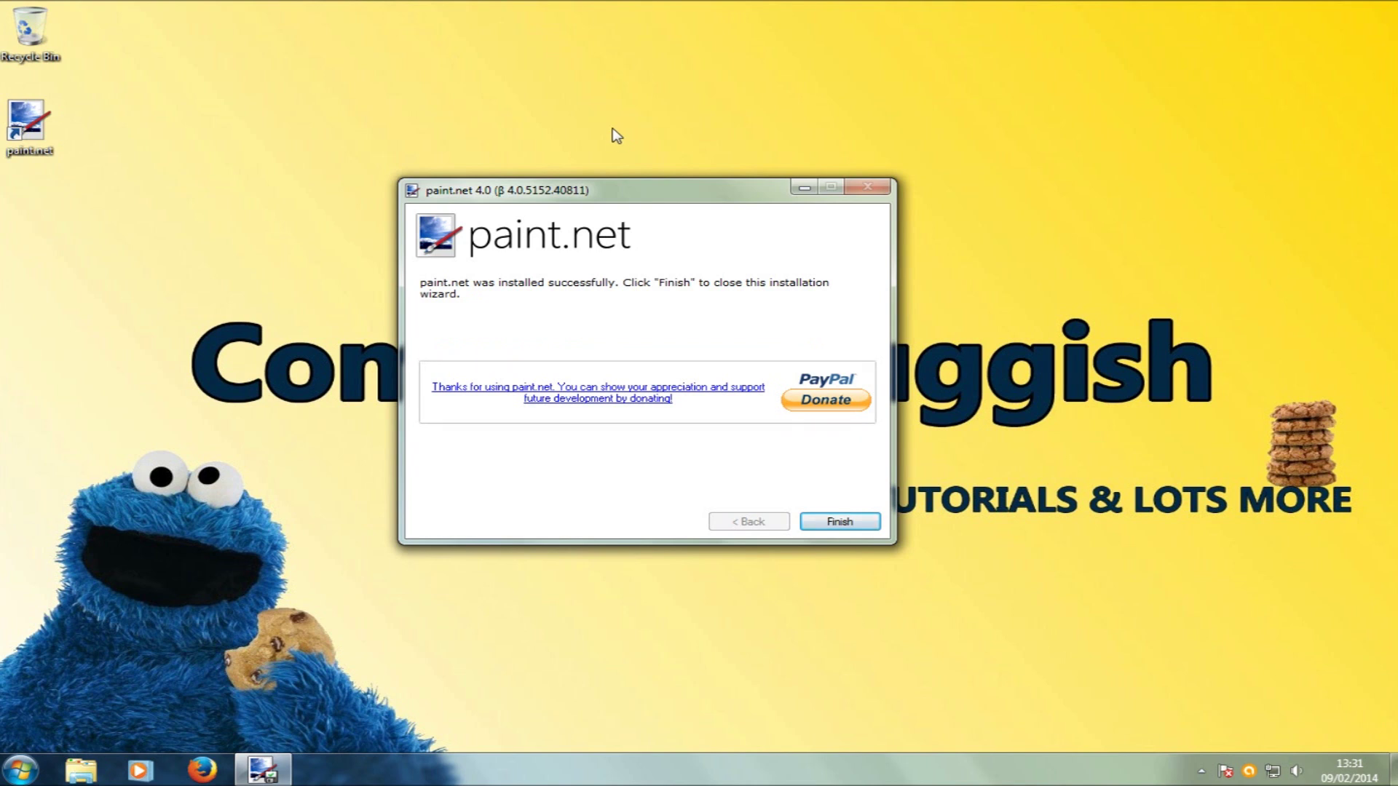
Step: Finish the installer wizard and choose Do not restart
left_click(856, 530)
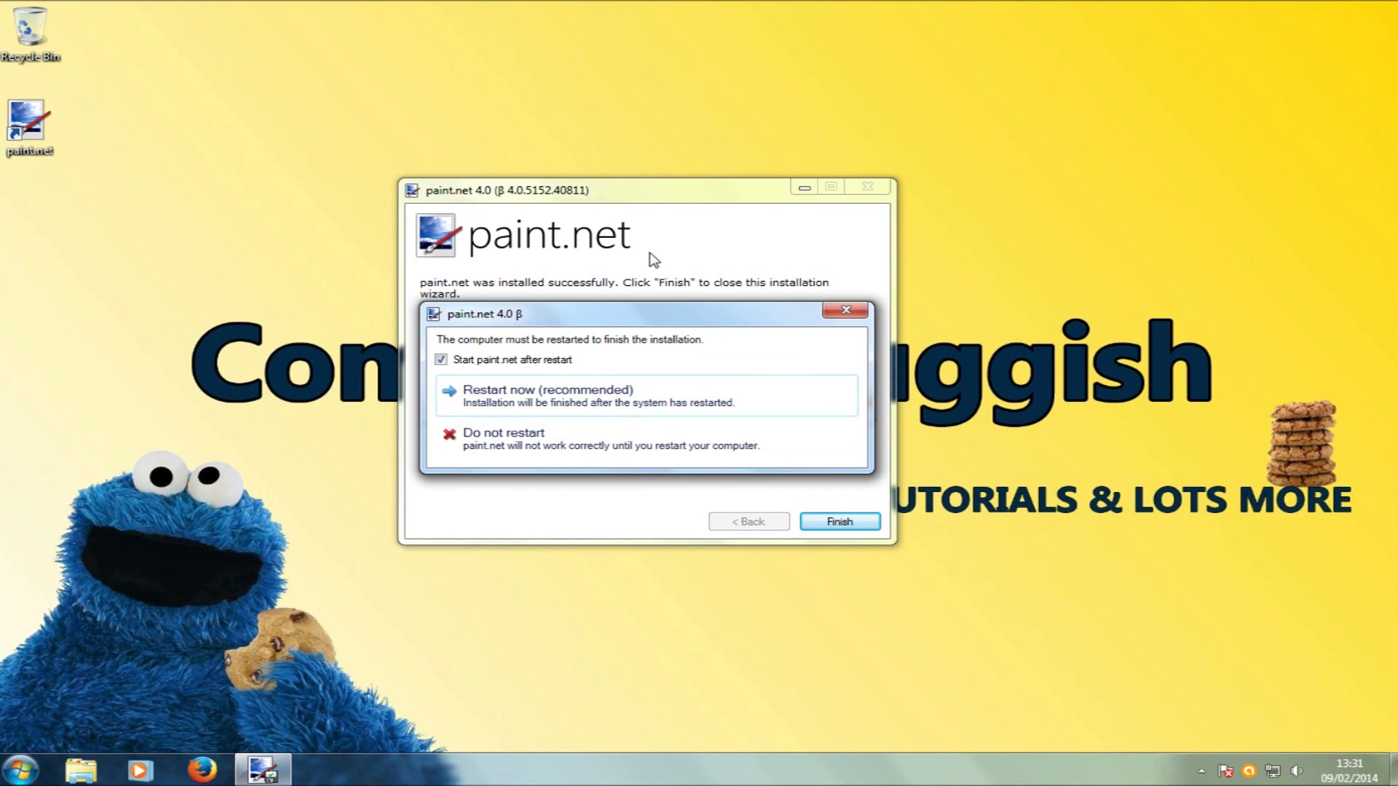
left_click(558, 441)
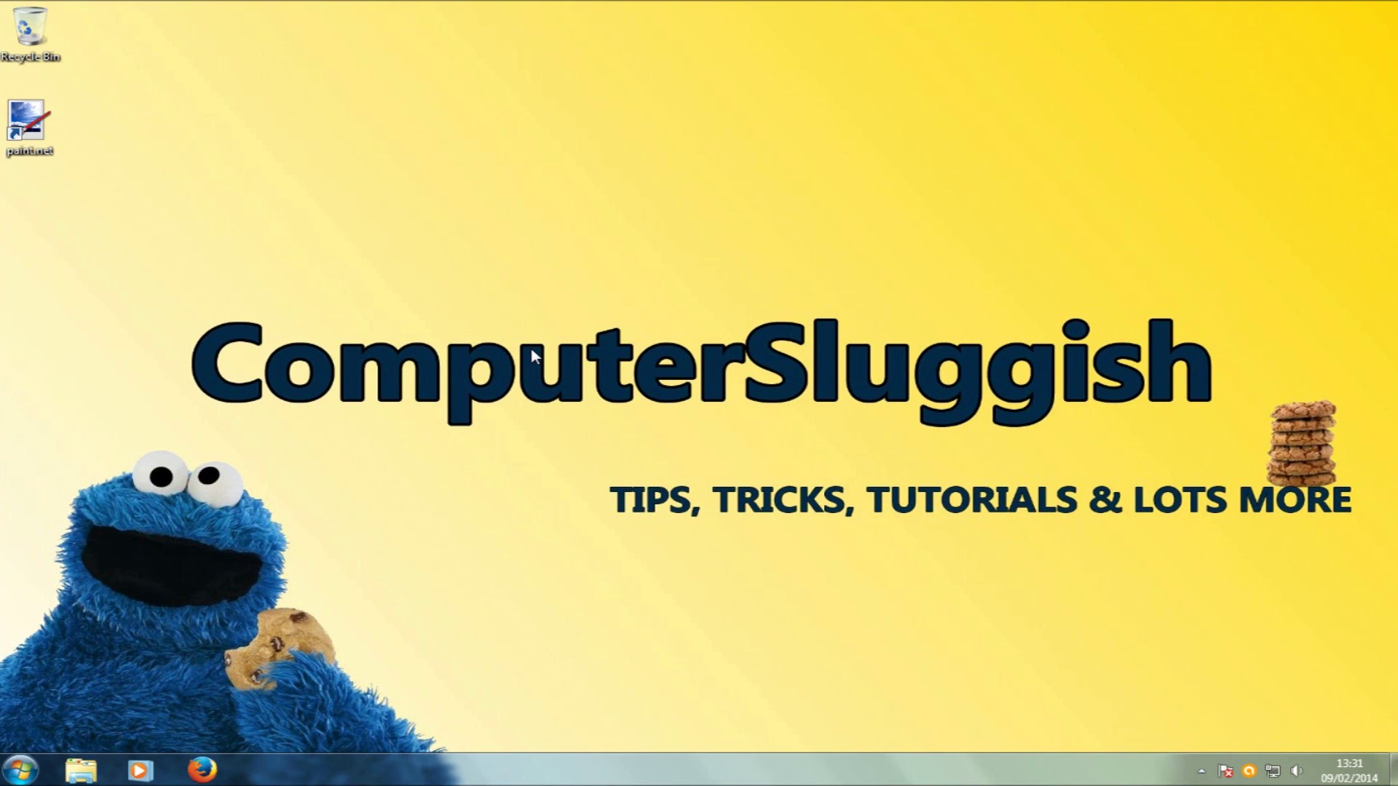
Step: Start paint.net from its desktop shortcut and maximize its Untitled 800 × 600 window
double_click(36, 132)
left_click(643, 244)
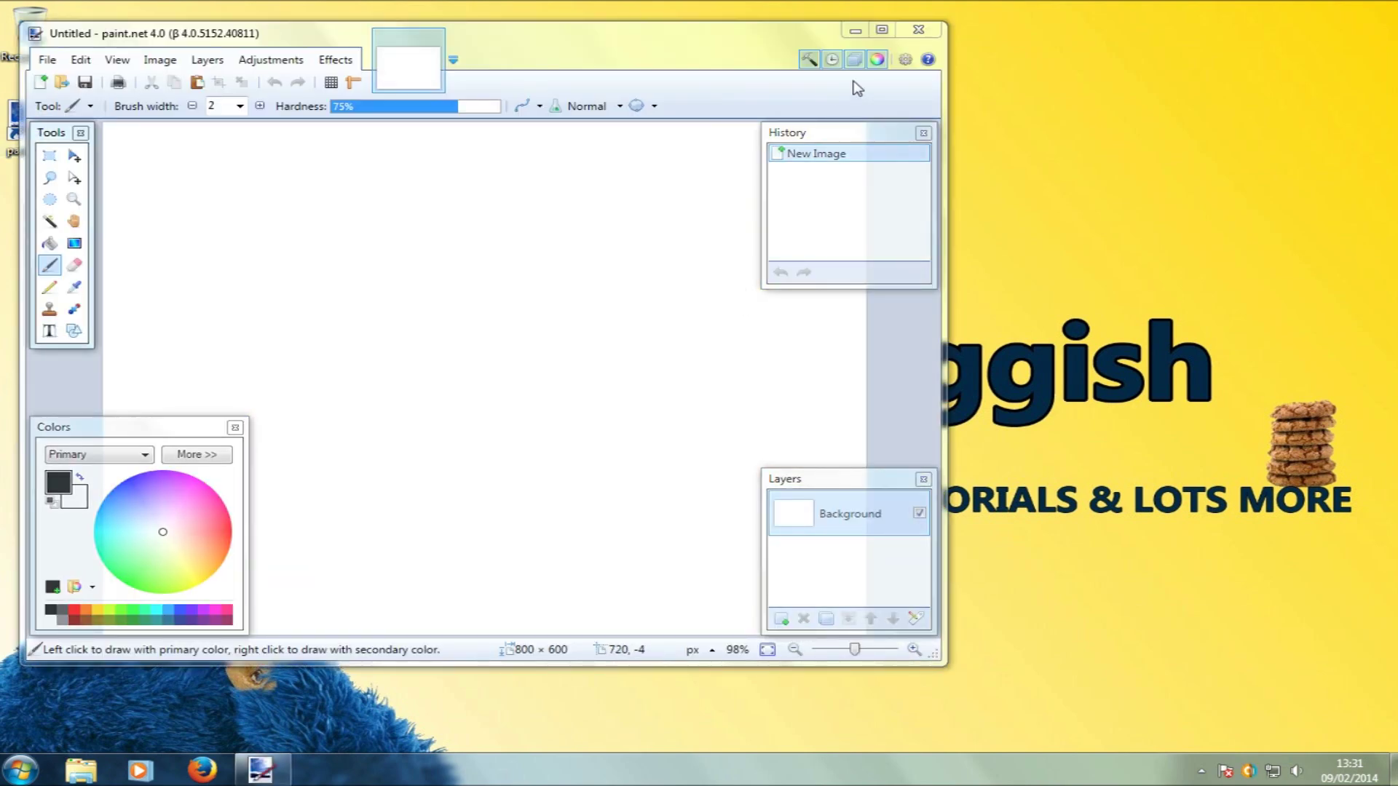
left_click(882, 30)
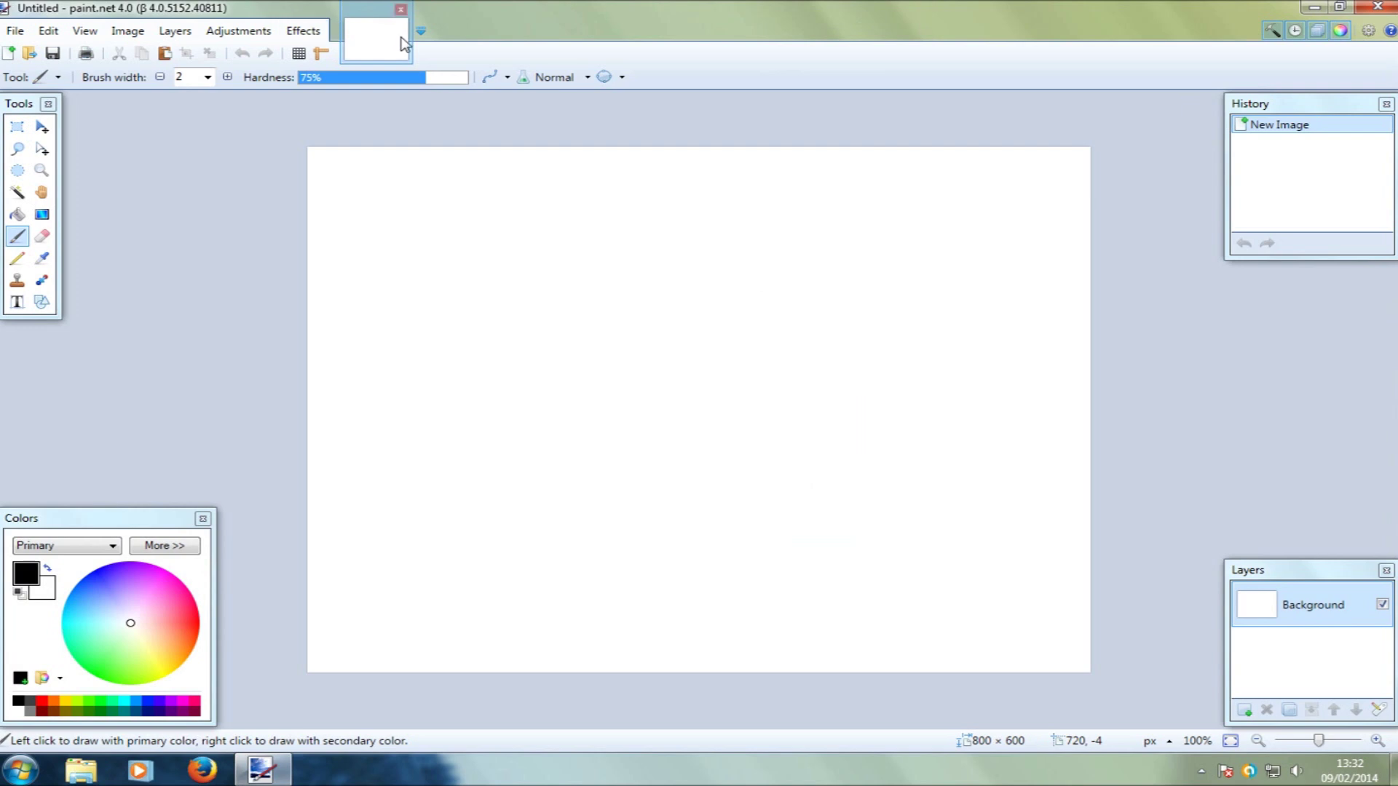